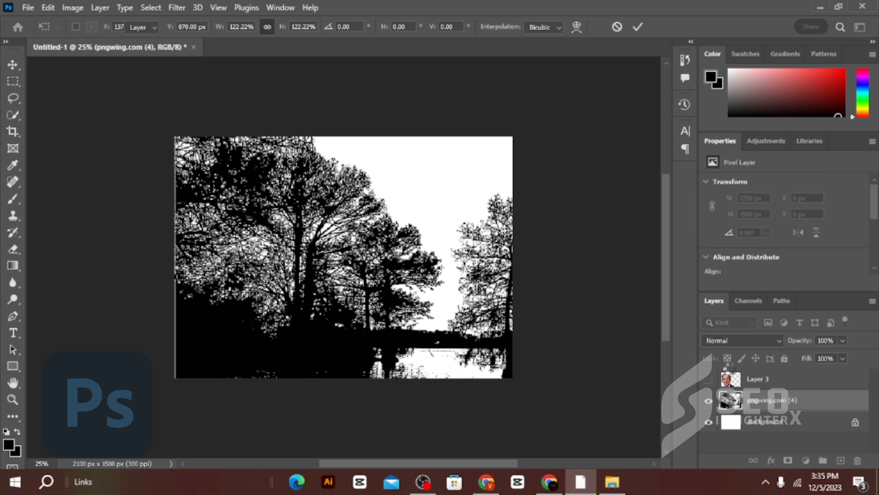
# Show the portrait on Layer 3 and nudge it slightly right and down to X -380 px, Y 88 px.
pyautogui.click(708, 380)
pyautogui.click(730, 378)
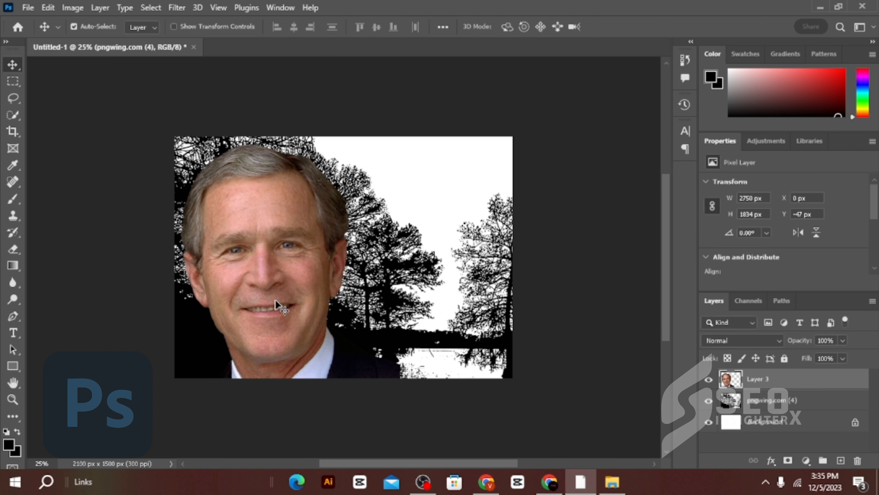
pyautogui.hotkey('ctrl', 't')
pyautogui.rightClick(276, 302)
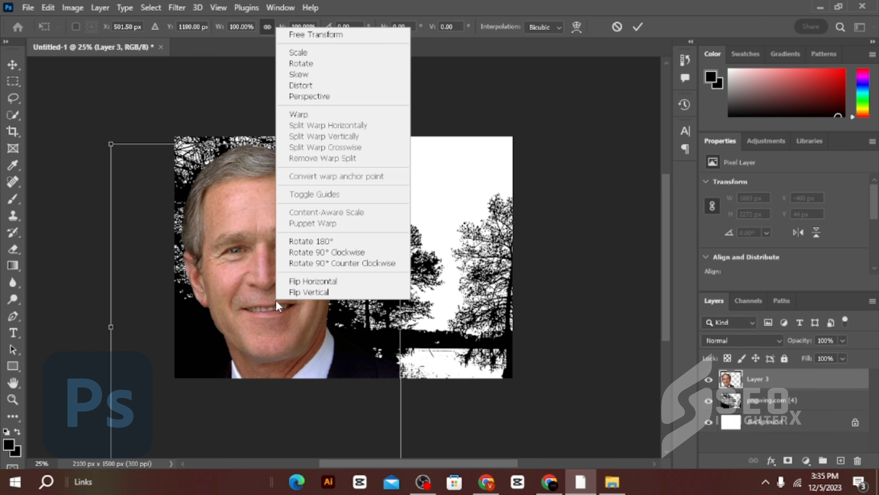
pyautogui.click(298, 281)
pyautogui.moveTo(285, 291); pyautogui.dragTo(306, 297)
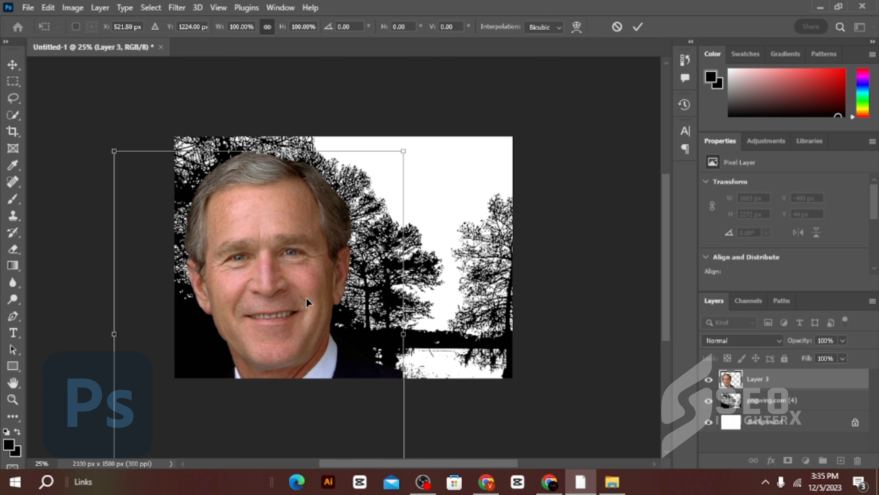
pyautogui.press('Return')
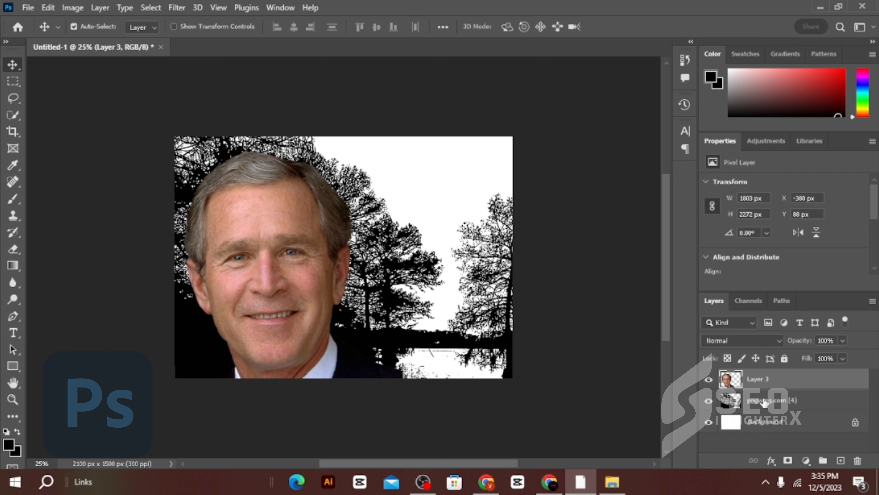
# Add a Black & White adjustment above the portrait with Reds -3, Yellows -24, Greens -7 and Cyans -153.
pyautogui.click(806, 460)
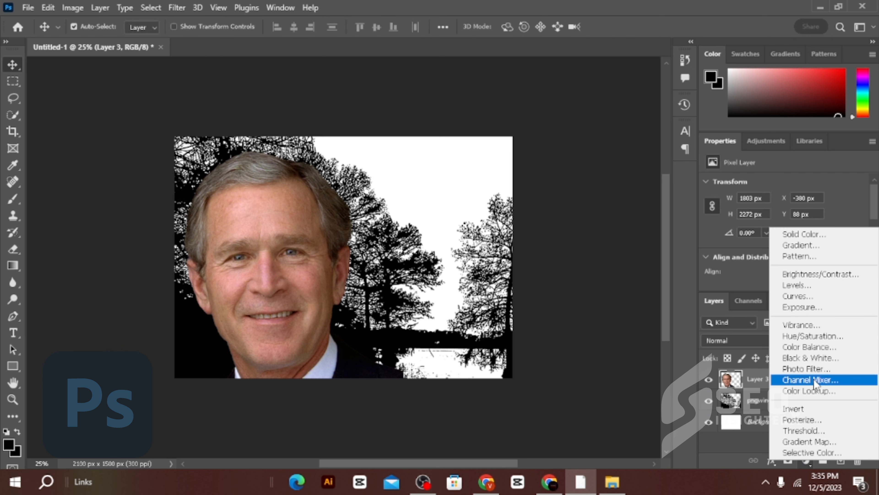
pyautogui.click(810, 358)
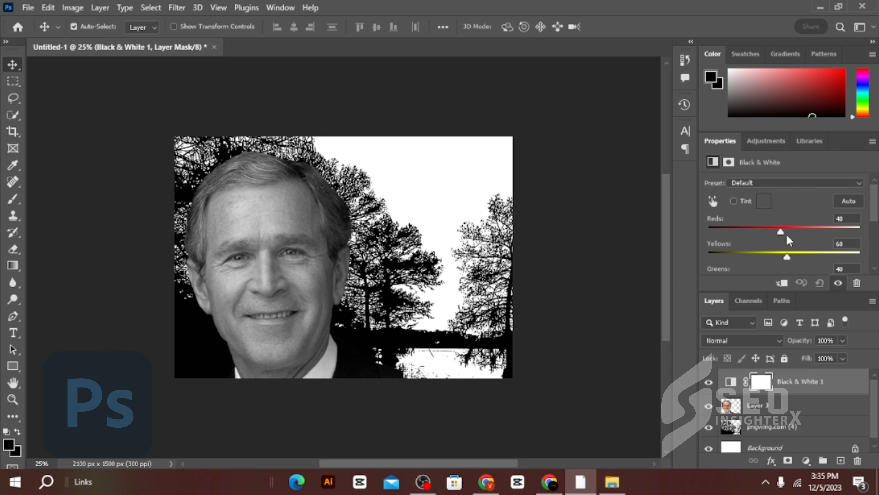
pyautogui.moveTo(781, 232); pyautogui.dragTo(768, 237)
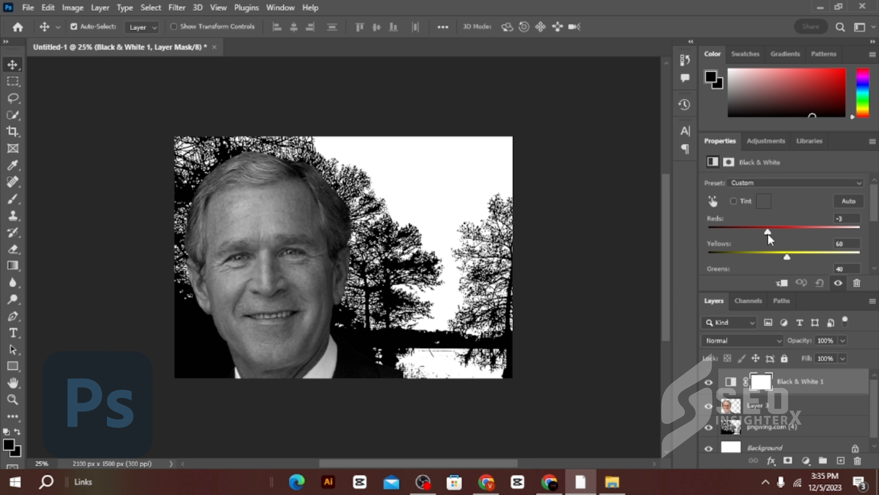
pyautogui.scroll(-3, 781, 237)
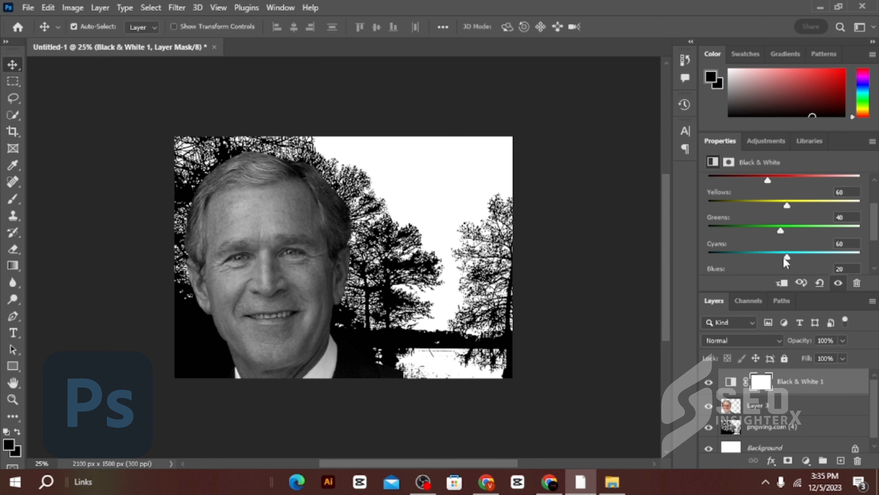
pyautogui.moveTo(783, 257); pyautogui.dragTo(723, 252)
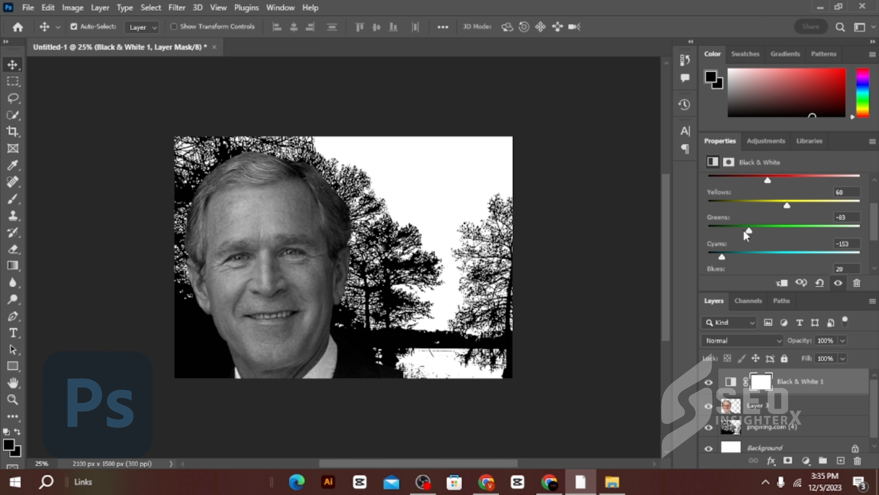
pyautogui.moveTo(789, 206); pyautogui.dragTo(772, 211)
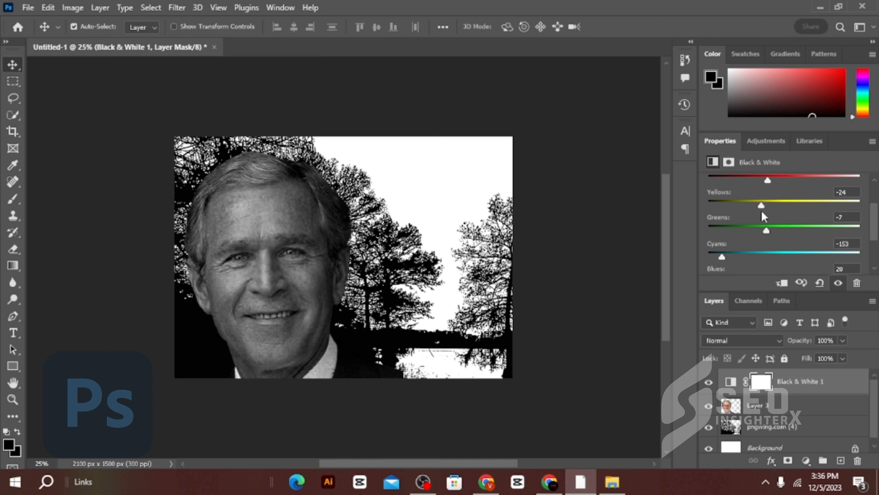
pyautogui.scroll(-3, 771, 216)
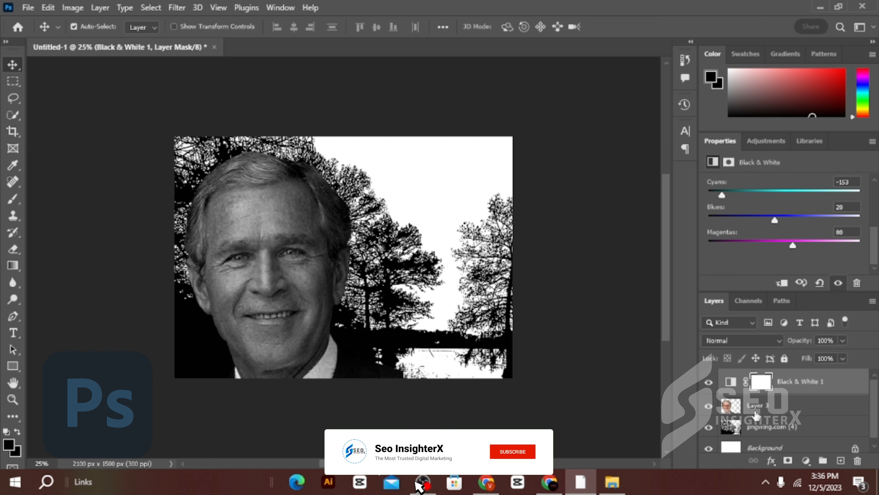
# Merge the Black & White adjustment with the portrait layer.
pyautogui.keyDown('ctrl'); pyautogui.click(762, 412); pyautogui.keyUp('ctrl')
pyautogui.rightClick(762, 411)
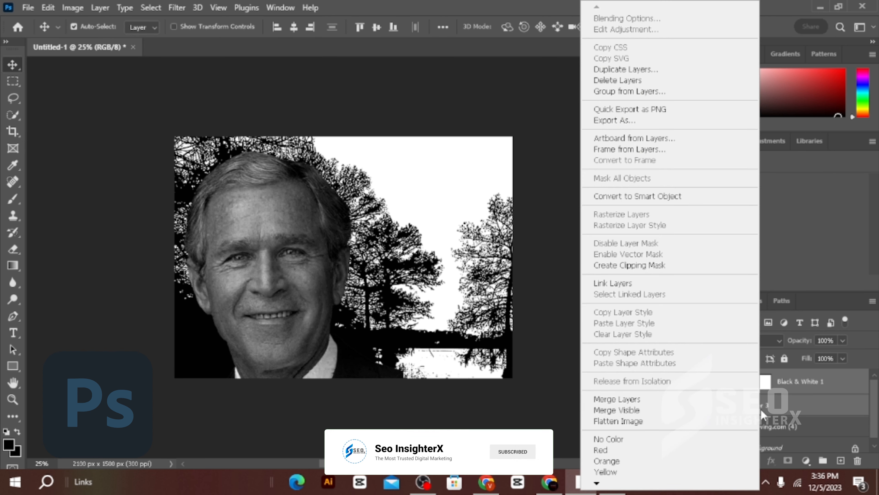
pyautogui.click(697, 400)
pyautogui.moveTo(784, 387); pyautogui.dragTo(768, 410)
pyautogui.click(789, 389)
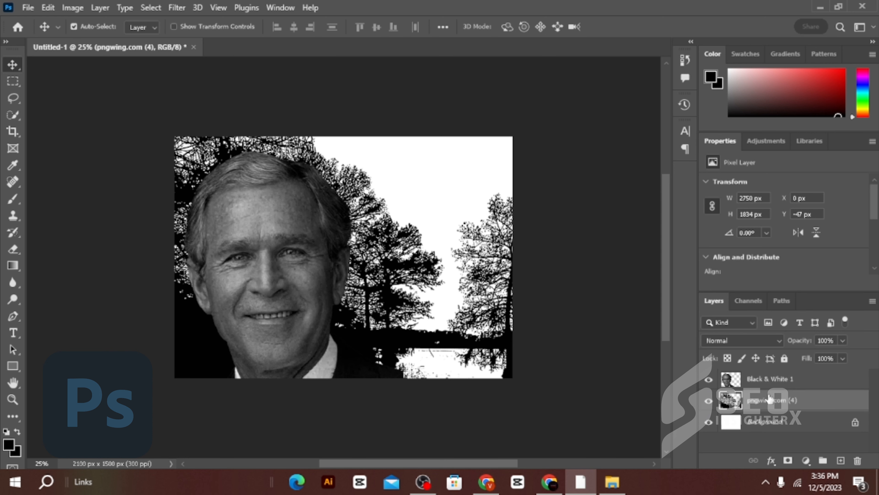
# Set the Eraser tool to the Soft Round Pressure Size brush.
pyautogui.click(20, 246)
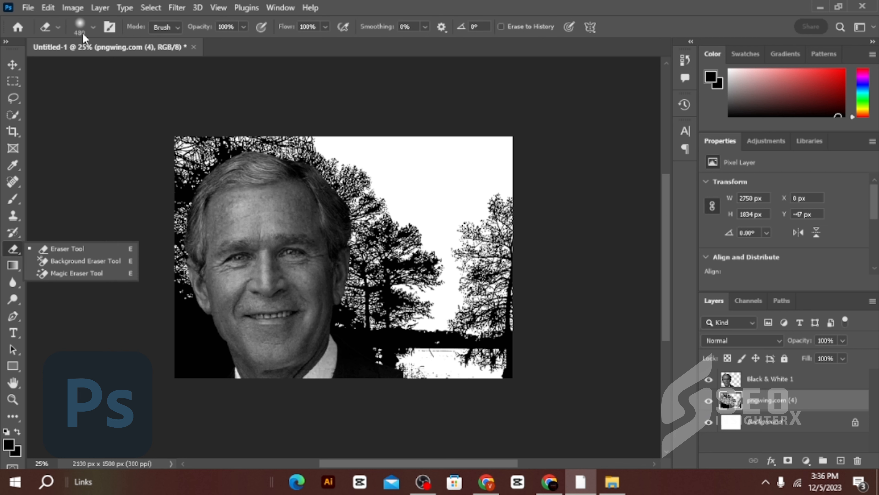
pyautogui.click(85, 26)
pyautogui.scroll(-2, 87, 211)
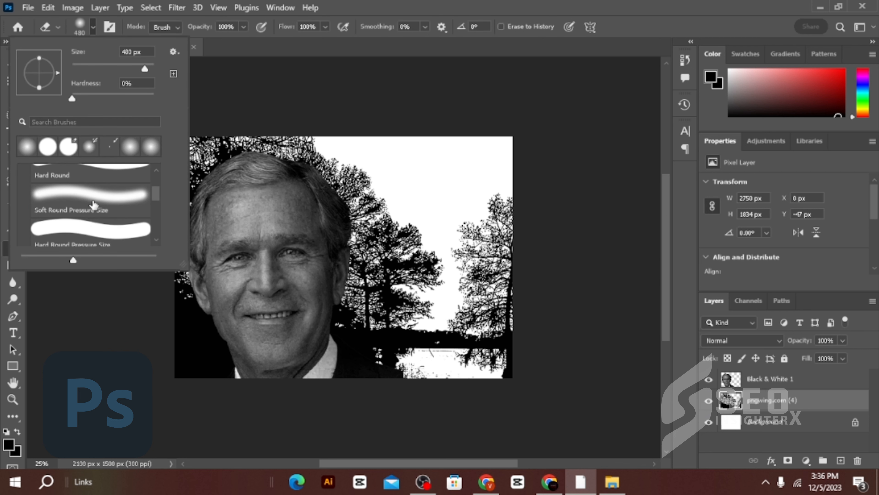
pyautogui.click(90, 200)
pyautogui.moveTo(329, 175)
pyautogui.mouseDown()
pyautogui.moveTo(342, 241)
pyautogui.moveTo(379, 231)
pyautogui.mouseUp()
pyautogui.hotkey('ctrl', 'z')
pyautogui.hotkey('ctrl', 'z')
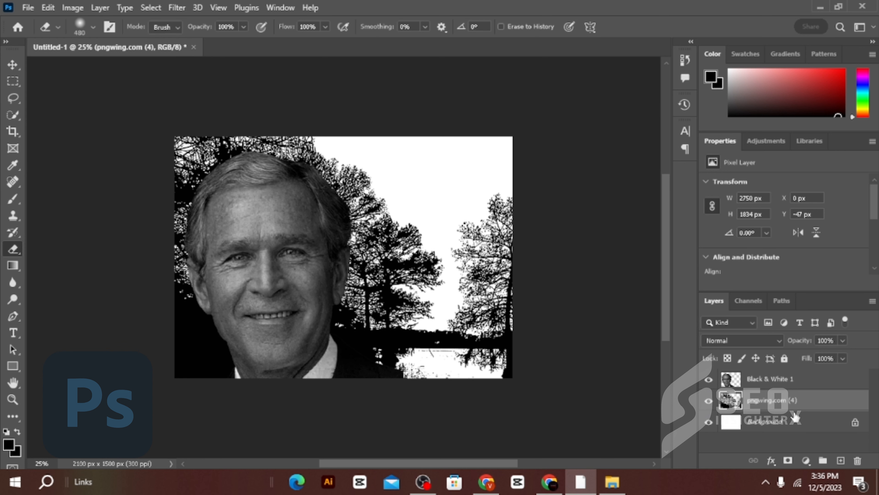
# Erase the right side of the head and the collar on the portrait layer to blend the face into the trees.
pyautogui.click(771, 379)
pyautogui.moveTo(304, 157)
pyautogui.mouseDown()
pyautogui.moveTo(372, 179)
pyautogui.moveTo(339, 192)
pyautogui.moveTo(346, 221)
pyautogui.moveTo(332, 226)
pyautogui.moveTo(351, 239)
pyautogui.moveTo(336, 294)
pyautogui.moveTo(359, 299)
pyautogui.moveTo(340, 329)
pyautogui.moveTo(351, 322)
pyautogui.moveTo(346, 345)
pyautogui.moveTo(391, 354)
pyautogui.moveTo(363, 379)
pyautogui.moveTo(394, 422)
pyautogui.moveTo(353, 410)
pyautogui.moveTo(341, 396)
pyautogui.moveTo(440, 387)
pyautogui.moveTo(349, 403)
pyautogui.moveTo(337, 391)
pyautogui.moveTo(407, 391)
pyautogui.moveTo(336, 401)
pyautogui.moveTo(374, 365)
pyautogui.mouseUp()
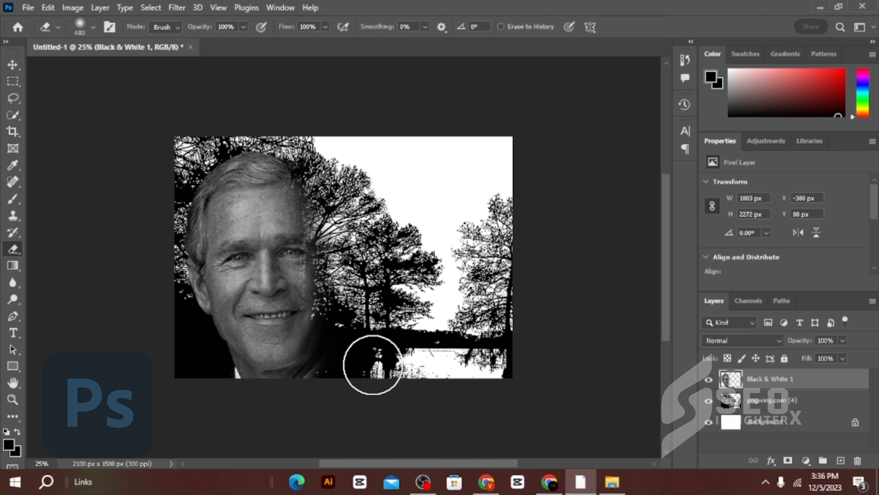
pyautogui.moveTo(217, 393)
pyautogui.mouseDown()
pyautogui.moveTo(314, 461)
pyautogui.moveTo(294, 412)
pyautogui.moveTo(335, 373)
pyautogui.mouseUp()
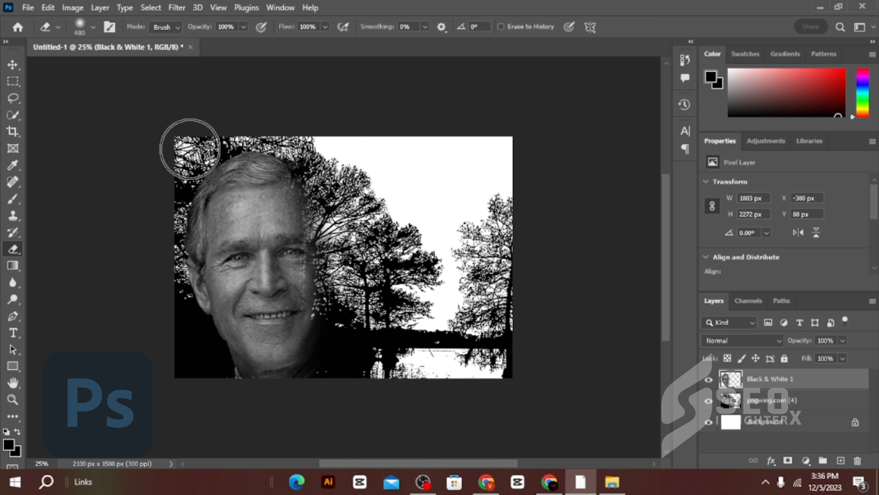
# Try to blend the top of the hair and the left side of the head into the trees with the Eraser.
pyautogui.moveTo(215, 165); pyautogui.dragTo(270, 175)
pyautogui.hotkey('ctrl', 'z')
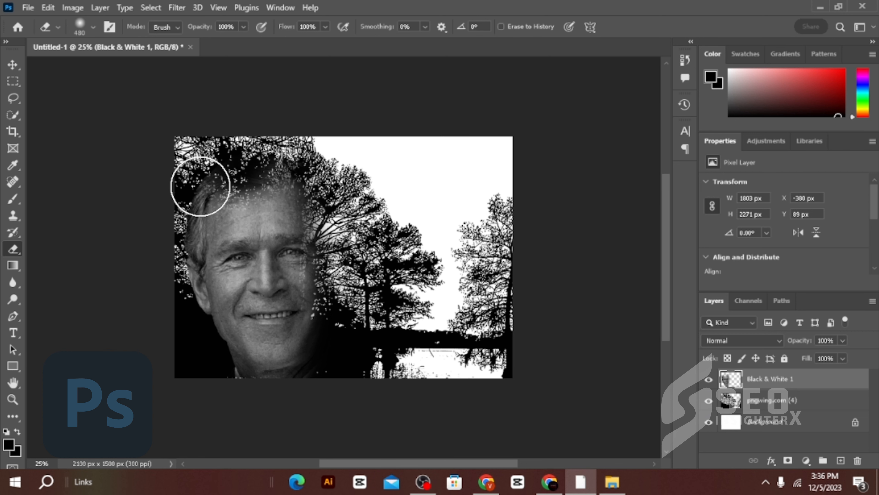
pyautogui.moveTo(203, 190)
pyautogui.mouseDown()
pyautogui.moveTo(184, 245)
pyautogui.moveTo(196, 289)
pyautogui.mouseUp()
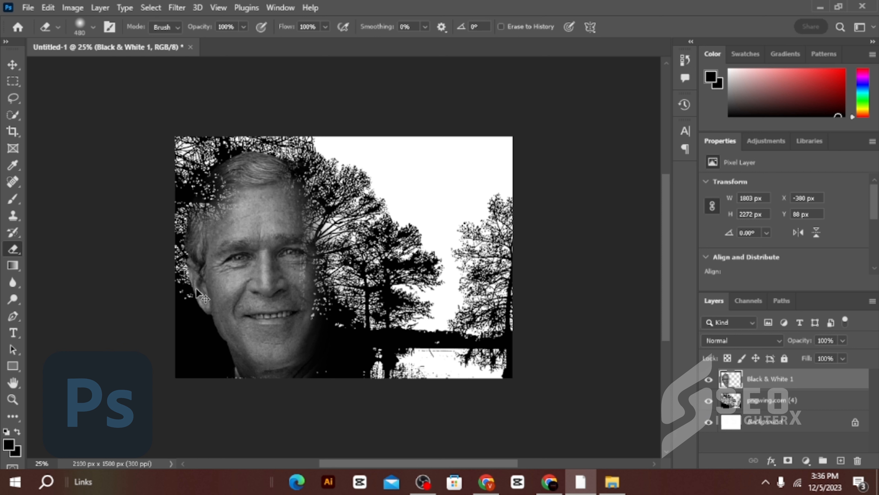
pyautogui.hotkey('ctrl', 'z')
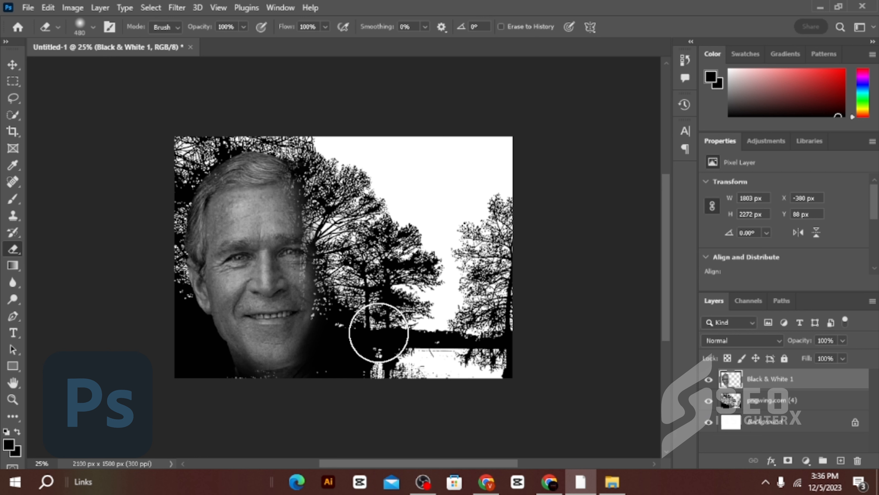
# Select the portrait and tree layers together and shift them slightly left and down on the canvas.
pyautogui.click(14, 66)
pyautogui.keyDown('shift'); pyautogui.click(799, 412); pyautogui.keyUp('shift')
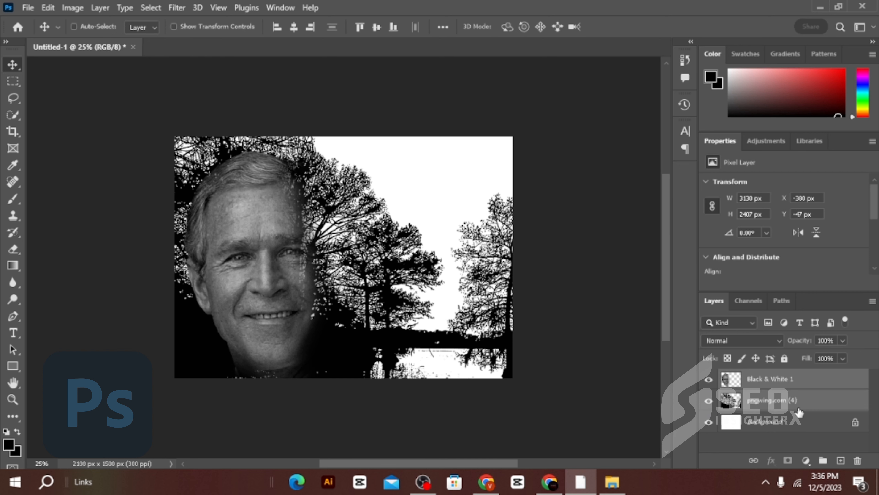
pyautogui.rightClick(798, 411)
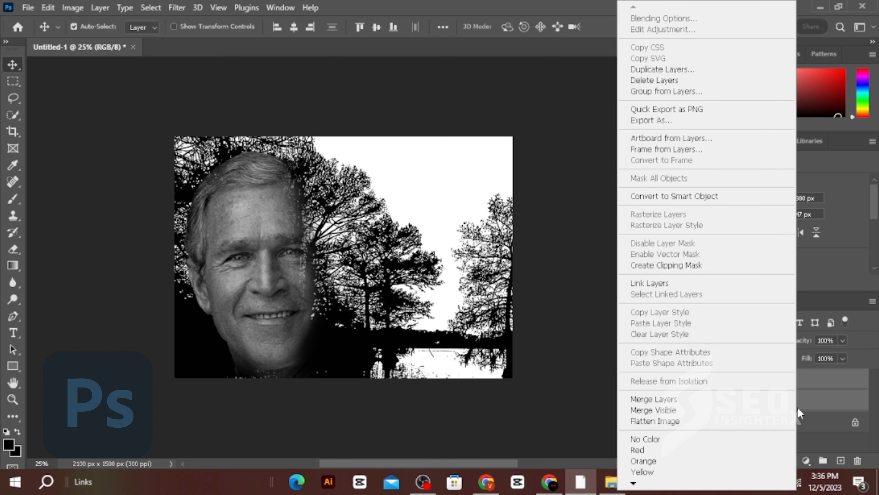
pyautogui.click(580, 393)
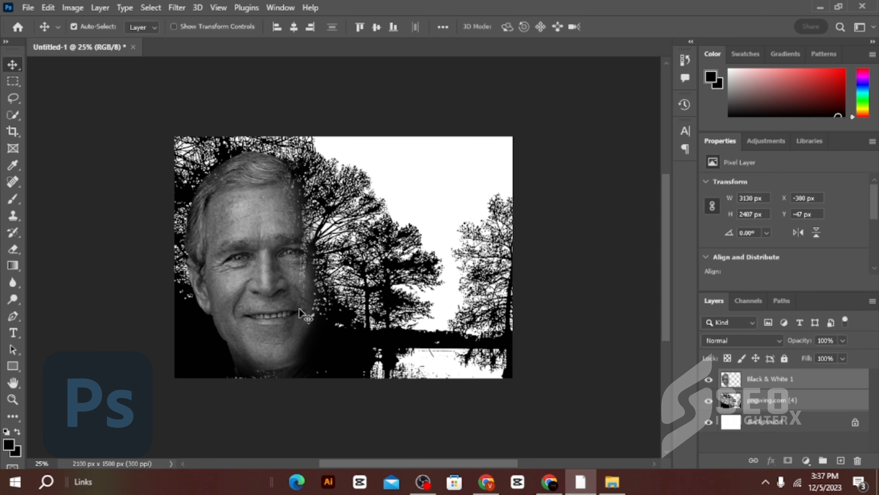
pyautogui.moveTo(278, 307); pyautogui.dragTo(264, 296)
# Enlarge the portrait layer to about 132% and reposition it so the face fills the left part of the canvas.
pyautogui.click(748, 384)
pyautogui.hotkey('ctrl', 't')
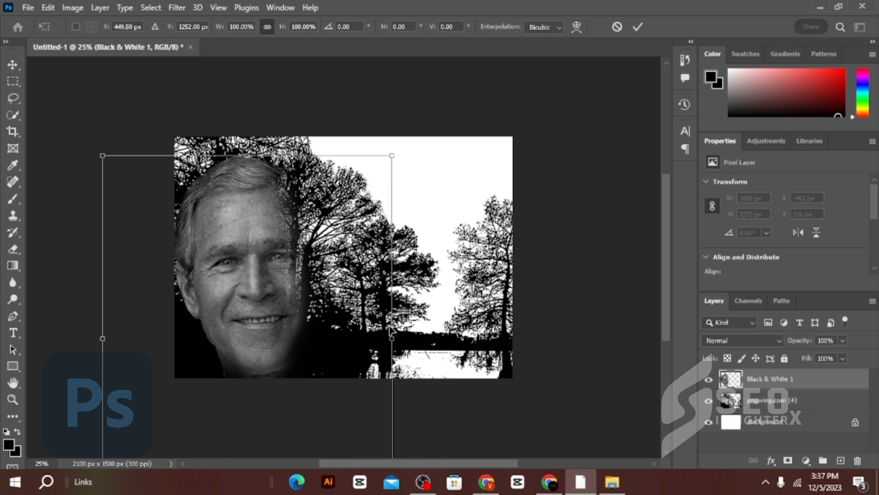
pyautogui.moveTo(391, 334); pyautogui.dragTo(485, 334)
pyautogui.moveTo(334, 333); pyautogui.dragTo(275, 341)
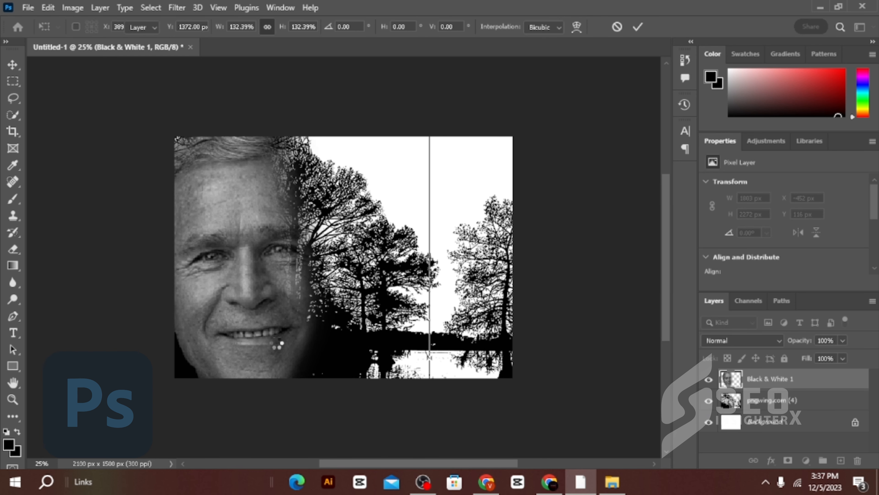
pyautogui.press('Return')
# Rotate the tree layer about 75°, scale it to about 106% and move it so the branches spread from the face.
pyautogui.click(351, 354)
pyautogui.hotkey('ctrl', 't')
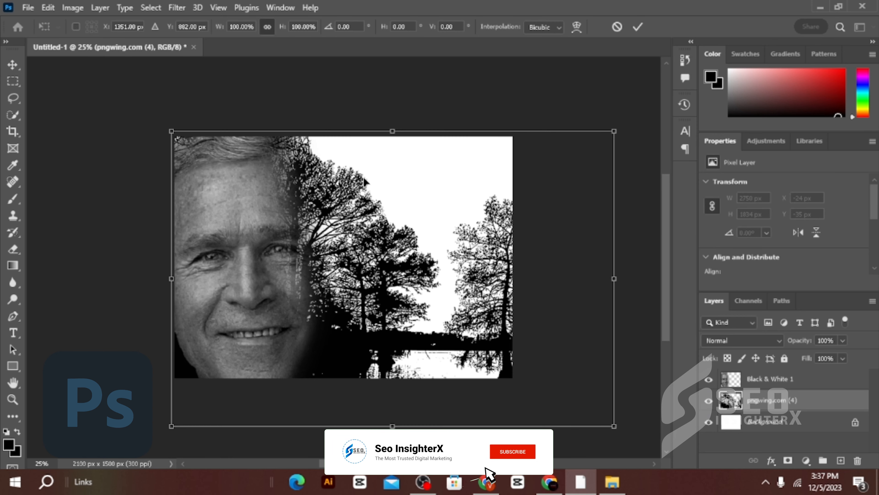
pyautogui.moveTo(416, 141); pyautogui.dragTo(465, 268)
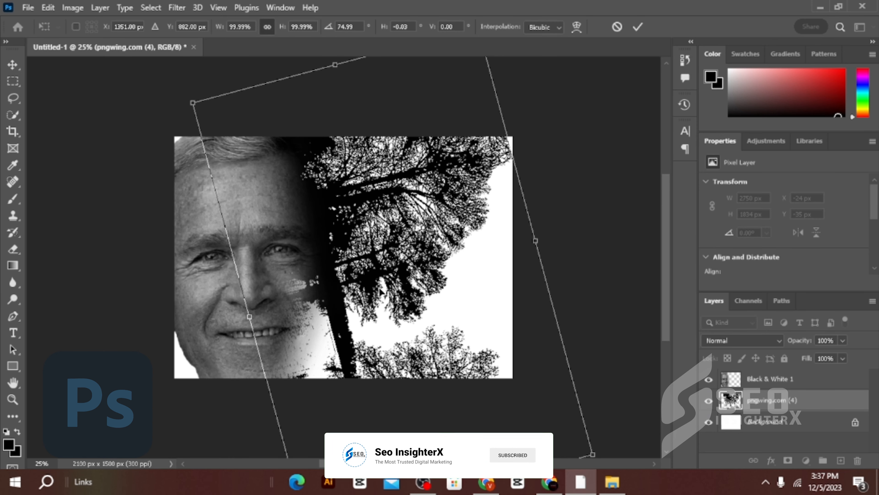
pyautogui.moveTo(372, 301); pyautogui.dragTo(310, 366)
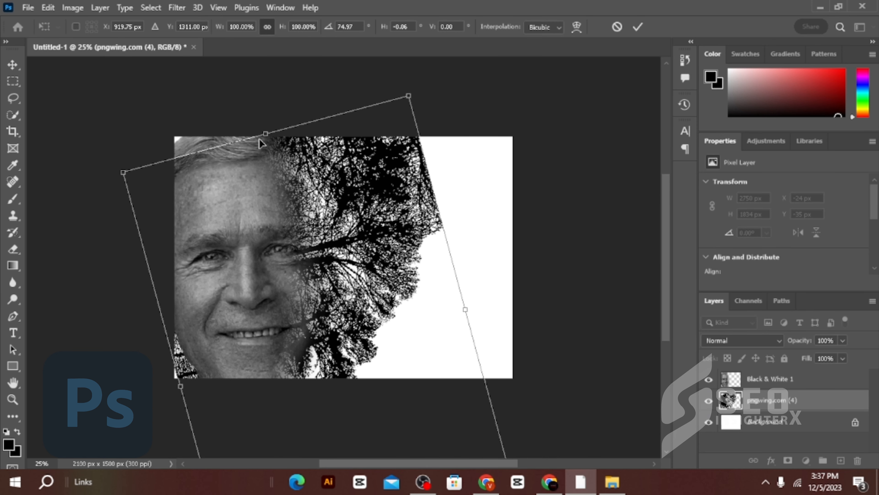
pyautogui.moveTo(263, 133); pyautogui.dragTo(255, 109)
pyautogui.moveTo(349, 226); pyautogui.dragTo(318, 270)
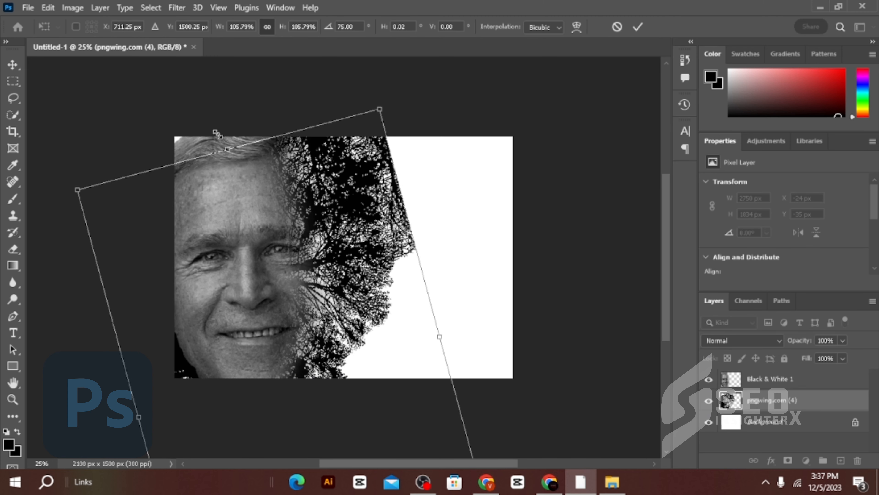
# Refine the tree layer to about 116% width, 106% height and 70.6° rotation, fitting the branches closer to the face.
pyautogui.moveTo(218, 134); pyautogui.dragTo(212, 122)
pyautogui.moveTo(439, 145); pyautogui.dragTo(431, 162)
pyautogui.moveTo(355, 266); pyautogui.dragTo(348, 240)
pyautogui.moveTo(196, 143); pyautogui.dragTo(191, 131)
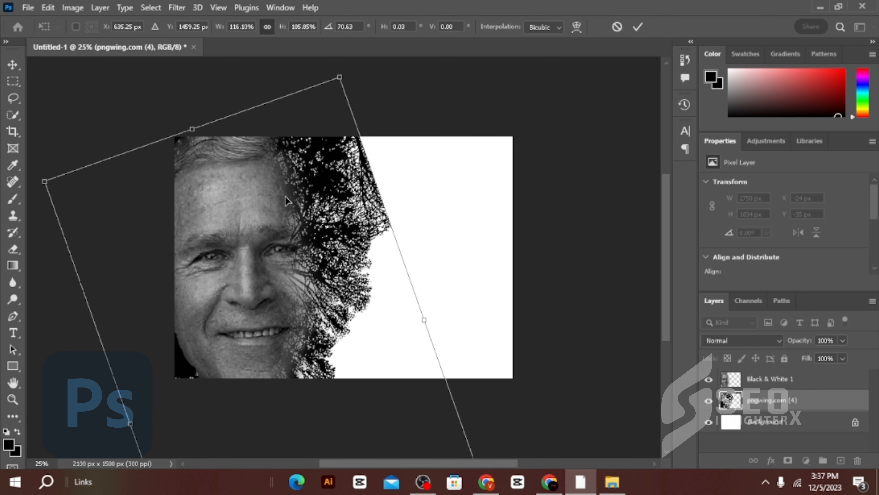
pyautogui.press('Return')
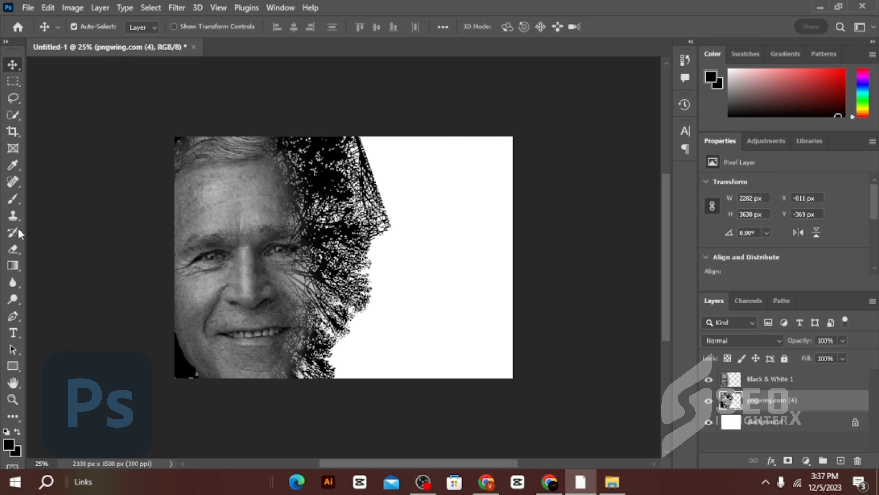
# Erase the hard upper outer edge of the trees with the Eraser.
pyautogui.click(16, 253)
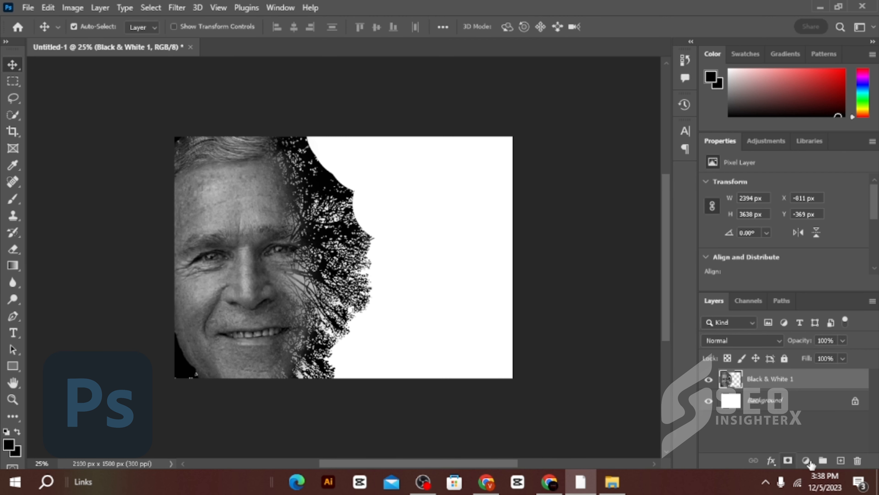
# Add a black (000000) Solid Color fill layer and place it beneath the merged portrait layer.
pyautogui.click(809, 460)
pyautogui.click(811, 231)
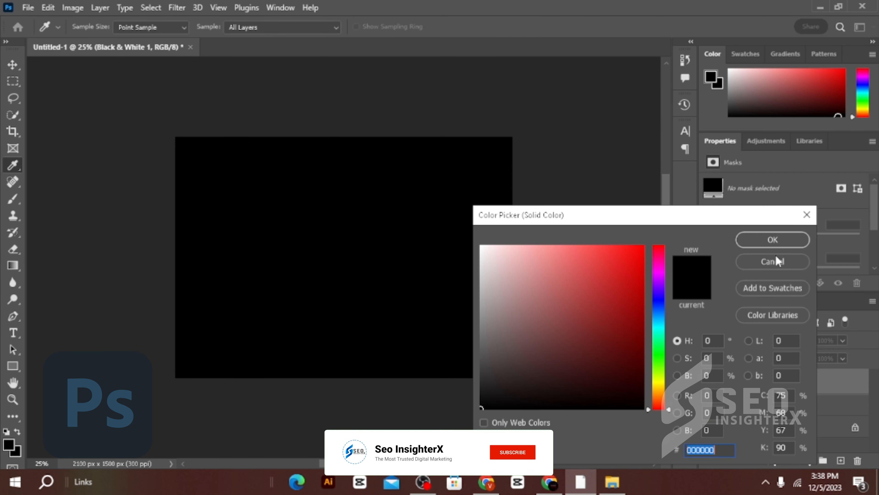
pyautogui.click(774, 239)
pyautogui.moveTo(818, 384); pyautogui.dragTo(815, 415)
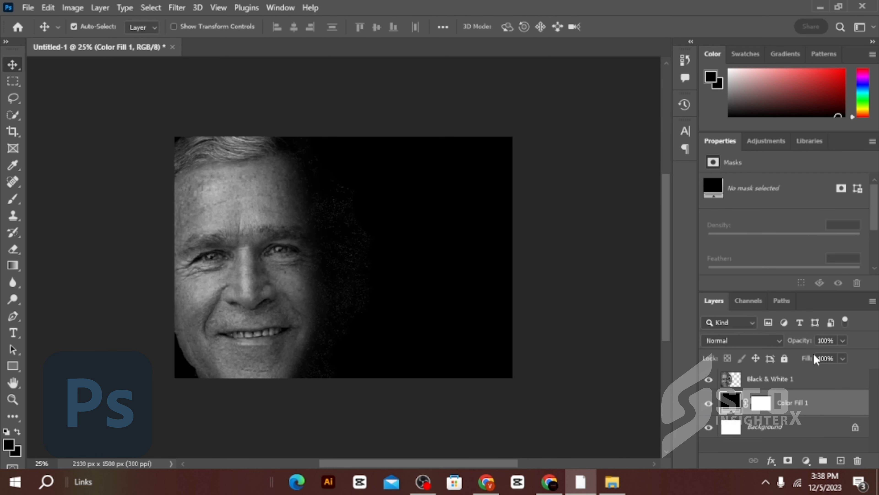
# Change the Solid Color fill layer from black to a dark grey of about 383838.
pyautogui.doubleClick(736, 403)
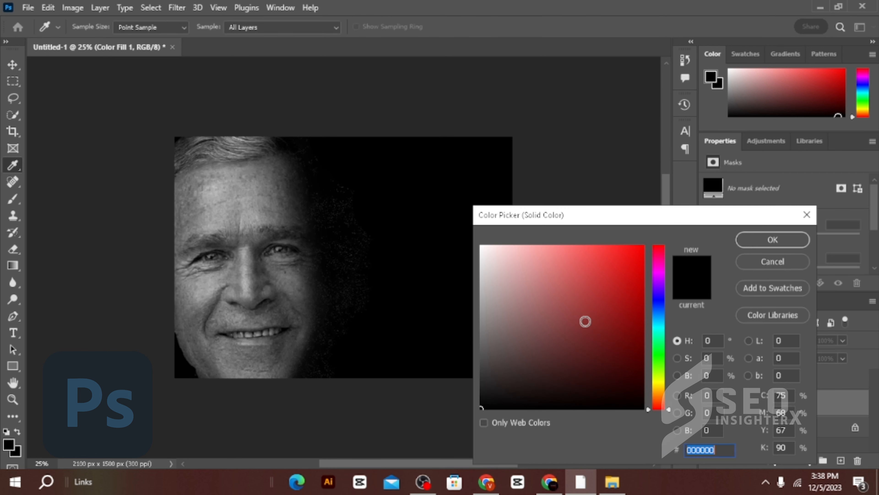
pyautogui.moveTo(583, 318); pyautogui.dragTo(494, 358)
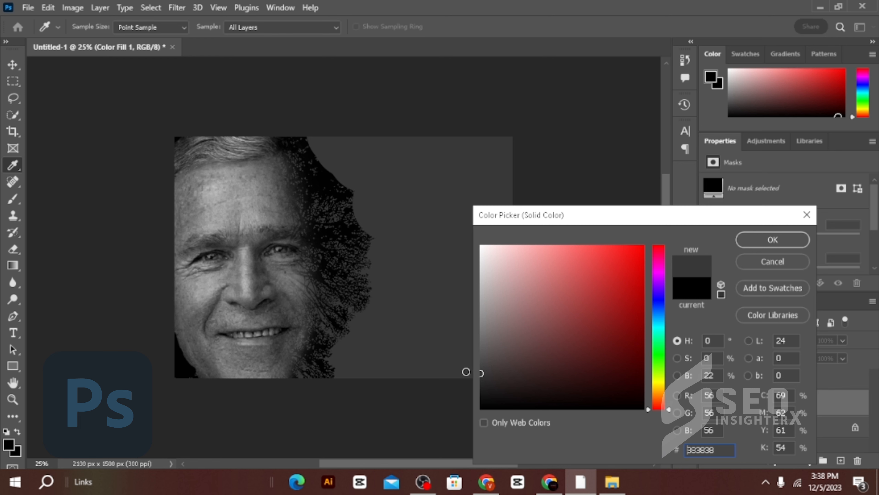
pyautogui.click(463, 368)
pyautogui.click(749, 246)
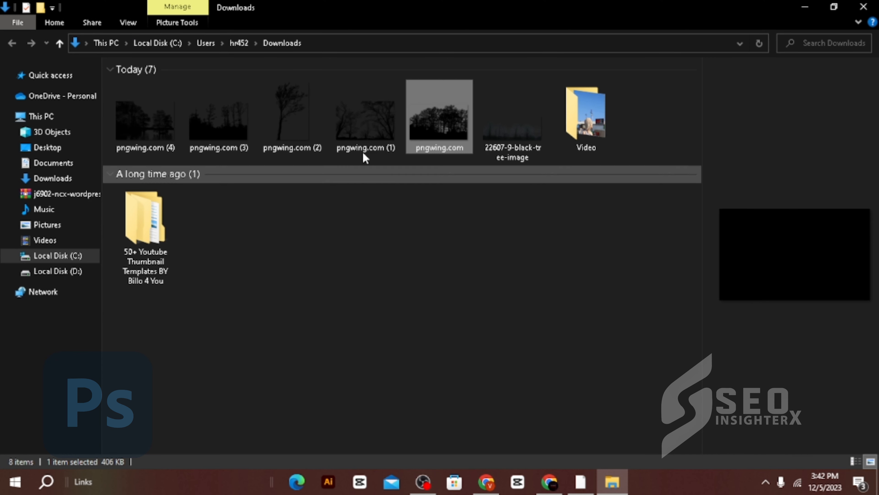
# Place the pngwing.com (2) tree image from Downloads, scaled to about 40%, with its branches extending outward from the face's tree-covered edge.
pyautogui.click(298, 132)
pyautogui.moveTo(298, 132); pyautogui.dragTo(484, 357)
pyautogui.moveTo(382, 324); pyautogui.dragTo(447, 327)
pyautogui.moveTo(419, 390)
pyautogui.mouseDown()
pyautogui.moveTo(416, 408)
pyautogui.moveTo(418, 399)
pyautogui.mouseUp()
pyautogui.moveTo(417, 144); pyautogui.dragTo(420, 124)
pyautogui.moveTo(422, 191); pyautogui.dragTo(431, 194)
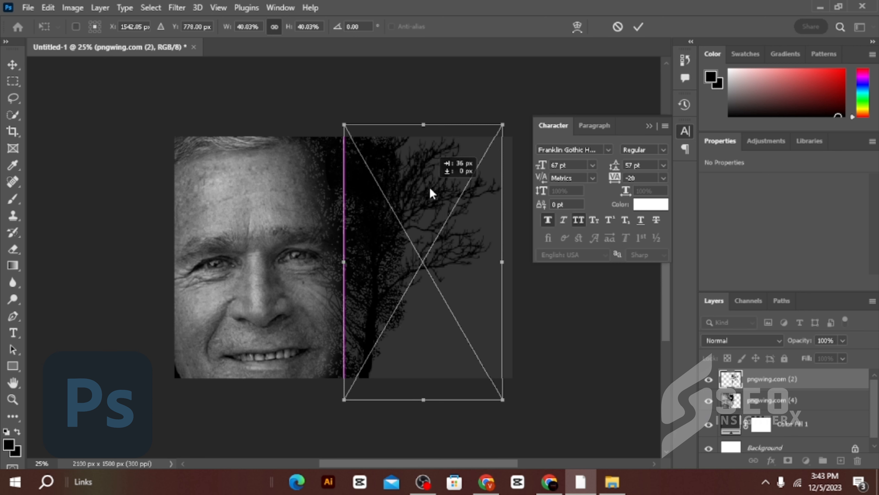
pyautogui.press('Return')
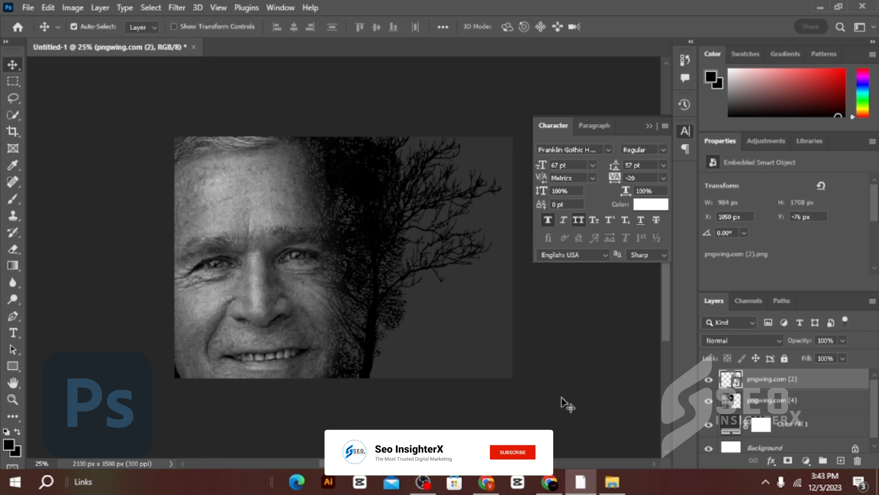
# Merge the pngwing.com (2) tree layer with the pngwing.com (4) portrait layer.
pyautogui.keyDown('shift'); pyautogui.click(753, 401); pyautogui.keyUp('shift')
pyautogui.rightClick(753, 402)
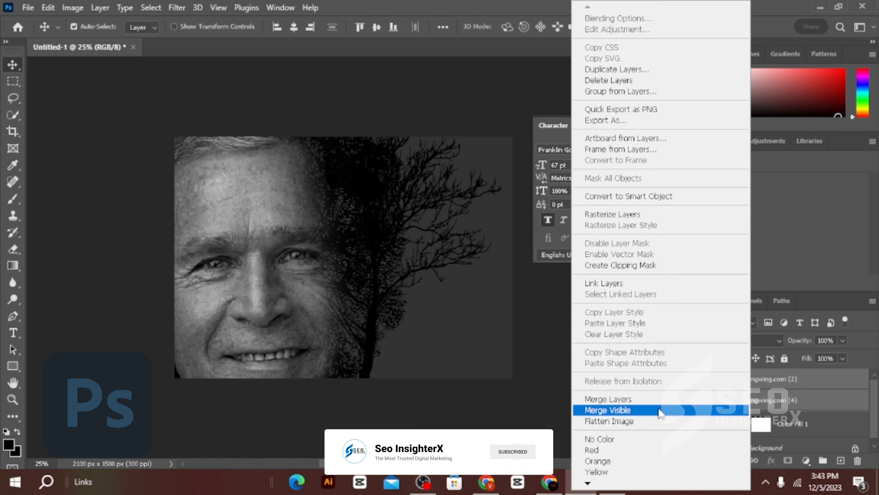
pyautogui.click(641, 395)
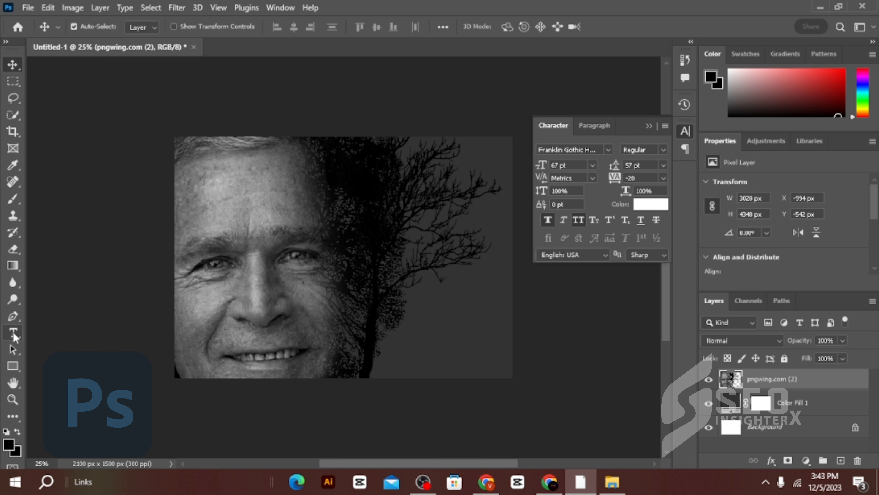
# Add a text box beside the base of the tree trunk and enter the title "George W. Bush".
pyautogui.press('t')
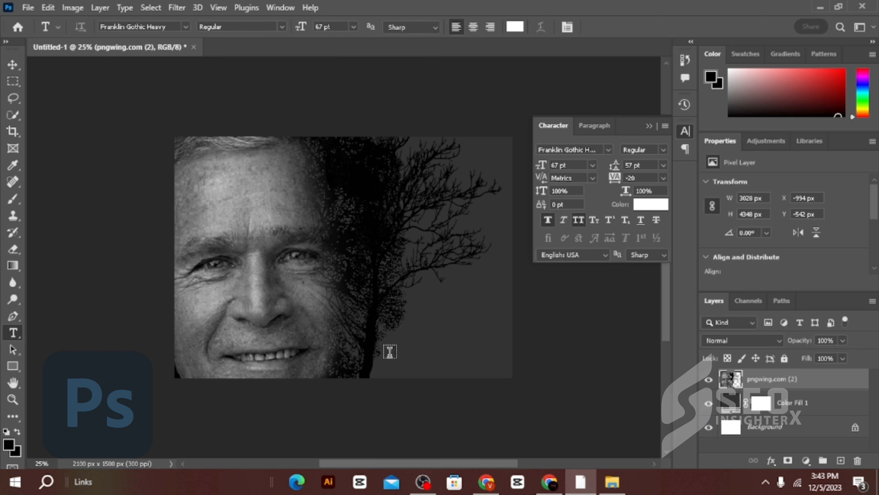
pyautogui.moveTo(401, 347); pyautogui.dragTo(504, 366)
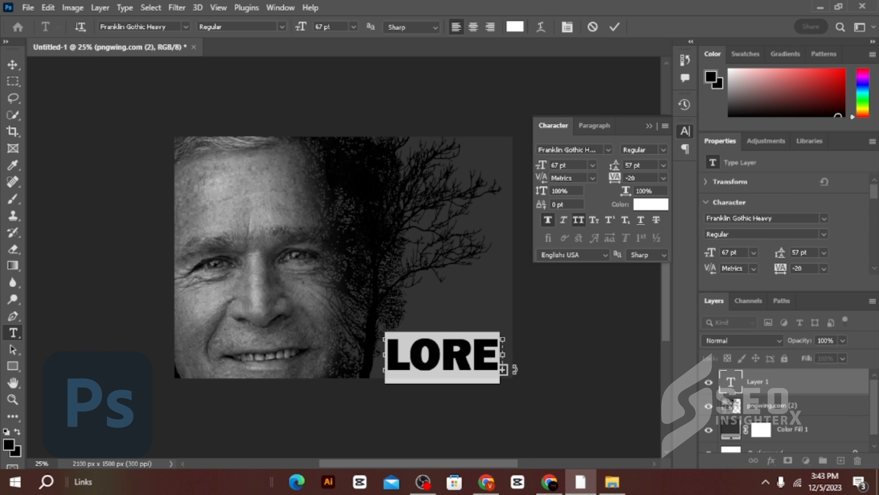
pyautogui.write('GEO')
# Format the title at 18 pt without Faux Bold and move it about 66 px right and 148 px down, near the canvas's lower corner.
pyautogui.hotkey('ctrl', 'a')
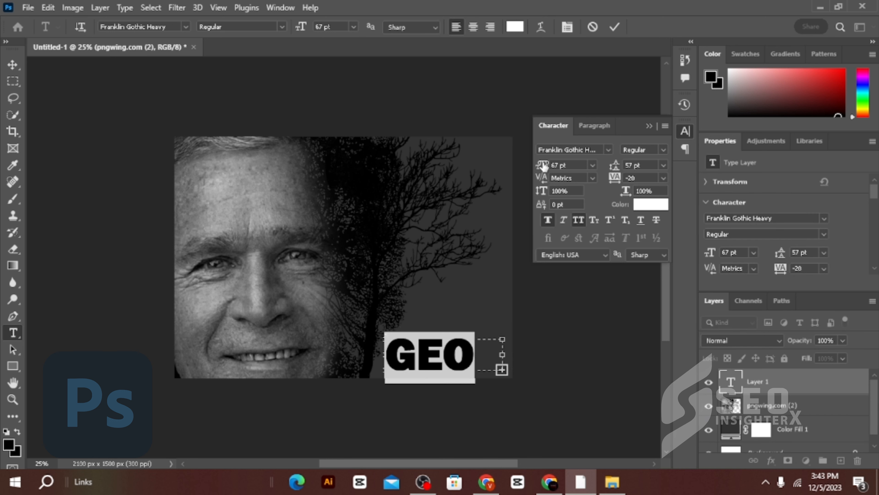
pyautogui.moveTo(531, 168); pyautogui.dragTo(508, 171)
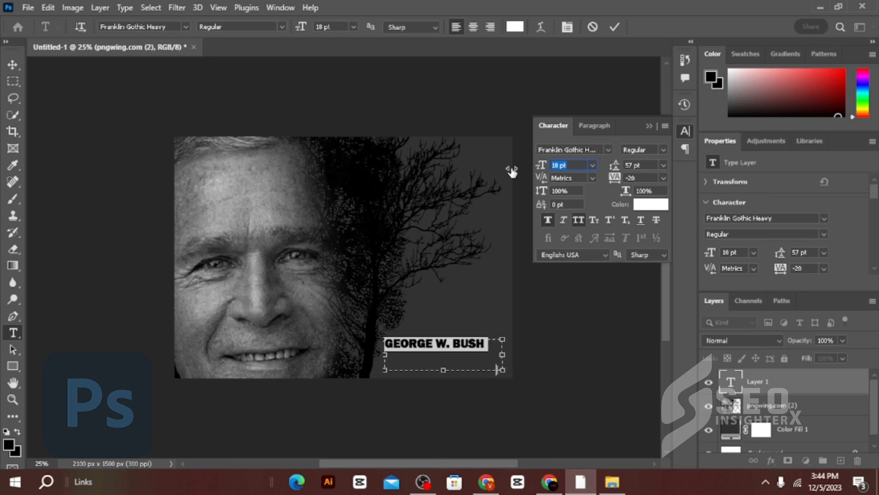
pyautogui.click(550, 225)
pyautogui.click(13, 65)
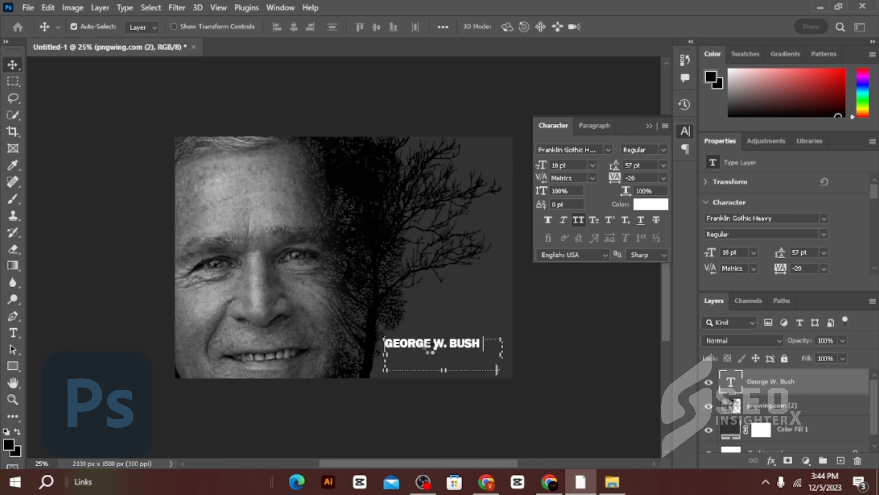
pyautogui.moveTo(469, 349); pyautogui.dragTo(472, 369)
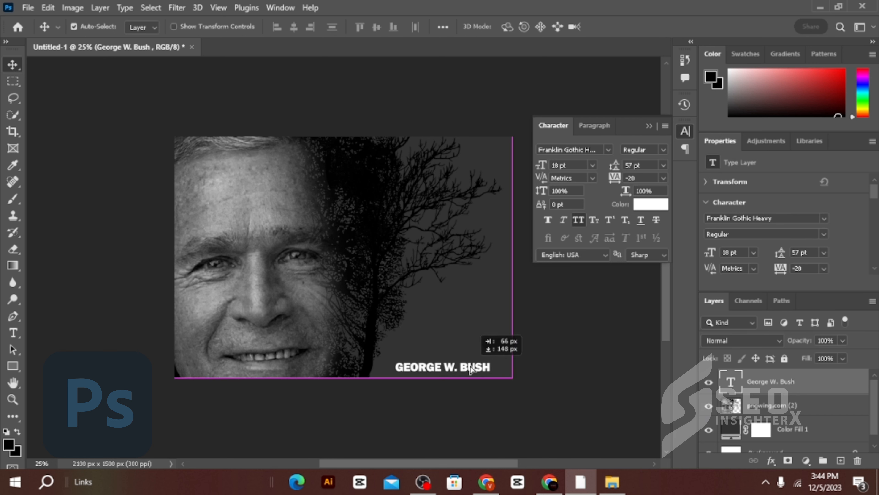